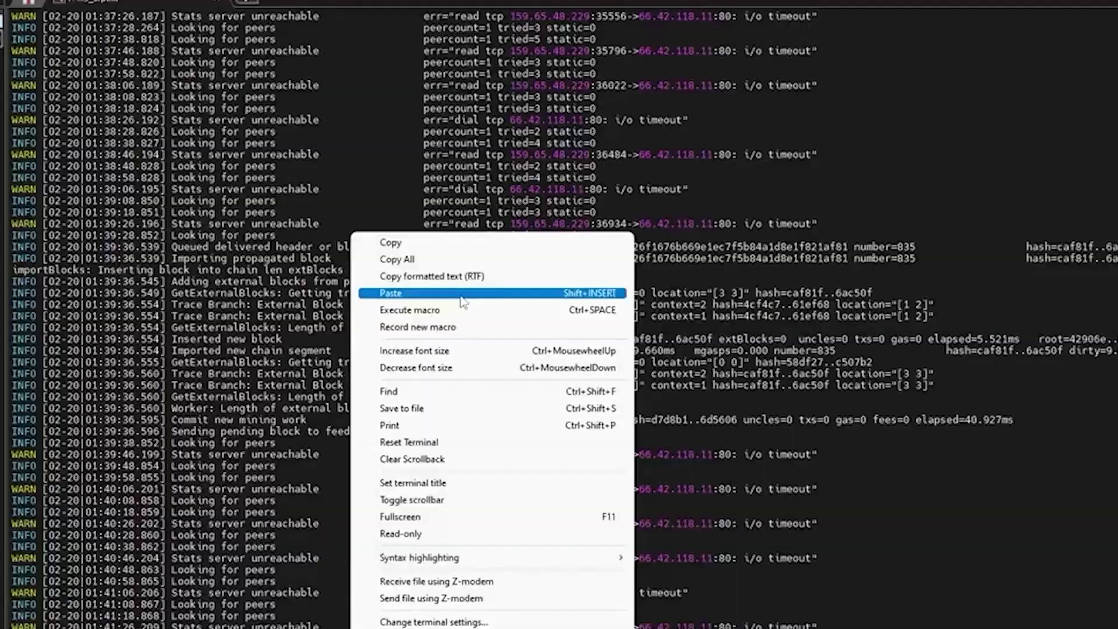
# - Interrupt the prime log and run the go-quai make stop, run-full-mining and run-mine-background command
pyautogui.click(461, 296)
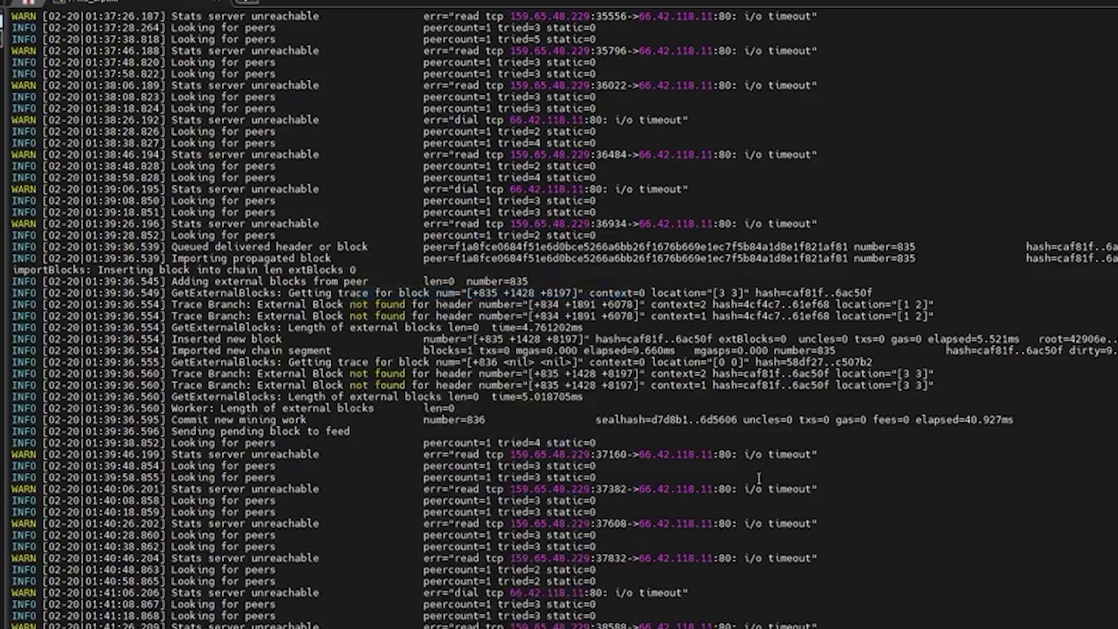
pyautogui.hotkey('ctrl', 'c')
pyautogui.write('cd $HOME/go-quai/ && make stop && make run-full-mining && cd $HOME/quai-manager && make run-mine-background')
pyautogui.press('Return')
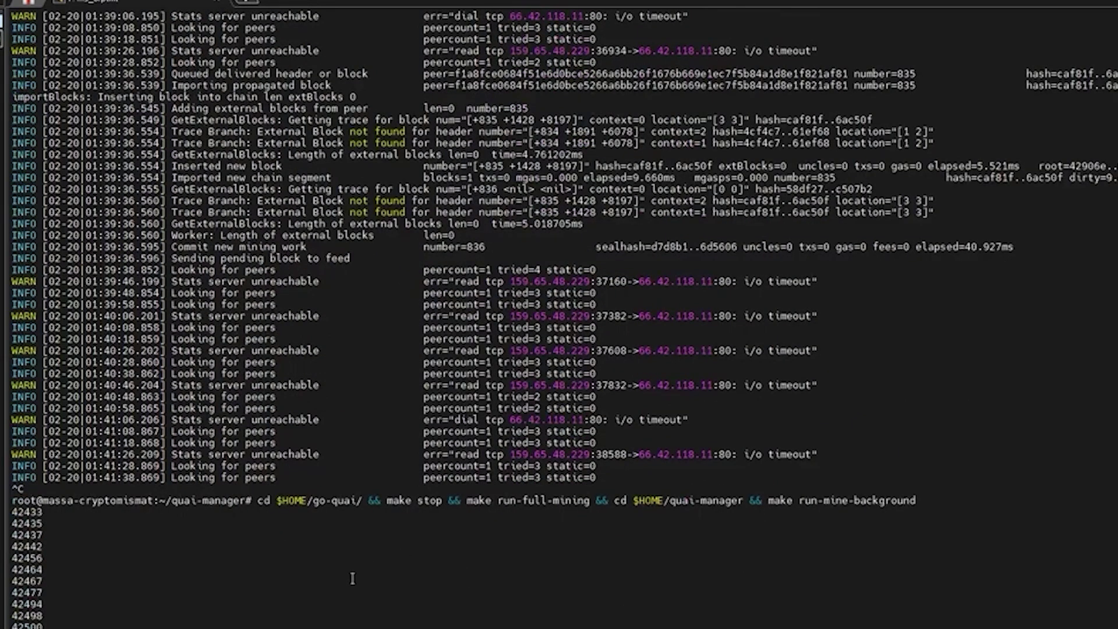
pyautogui.scroll(5, 353, 580)
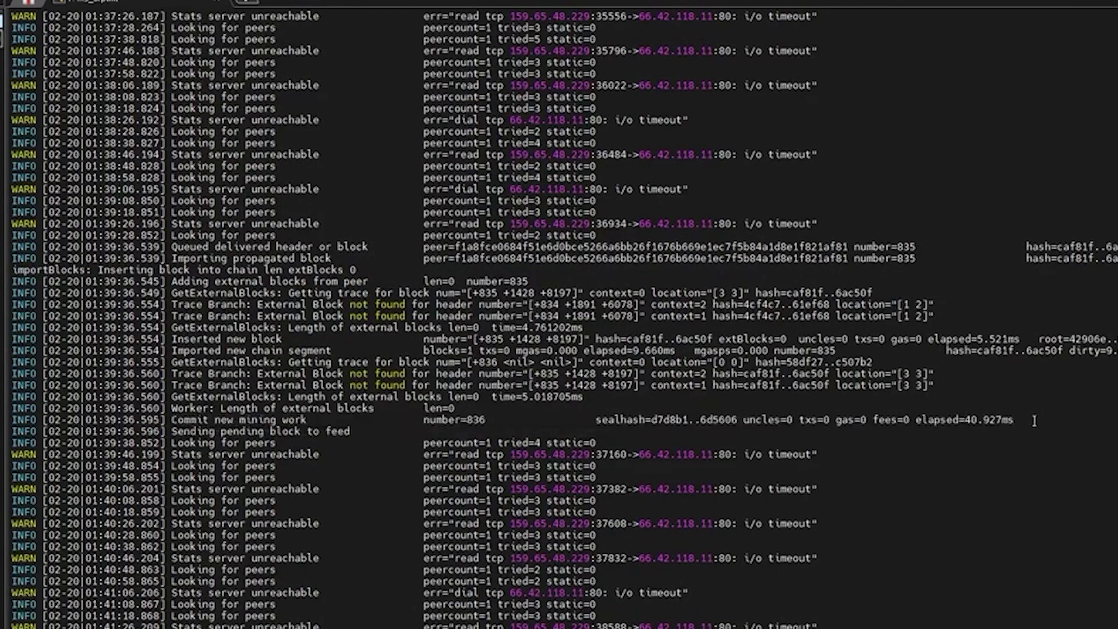
pyautogui.scroll(-4, 808, 428)
pyautogui.scroll(-8, 800, 457)
pyautogui.scroll(-2, 796, 461)
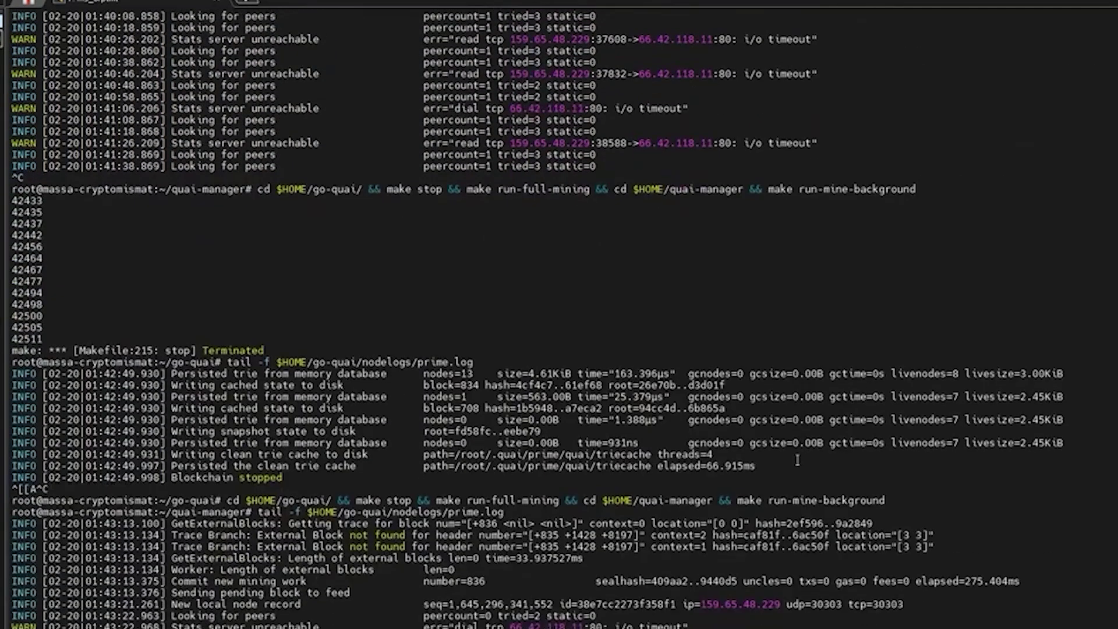